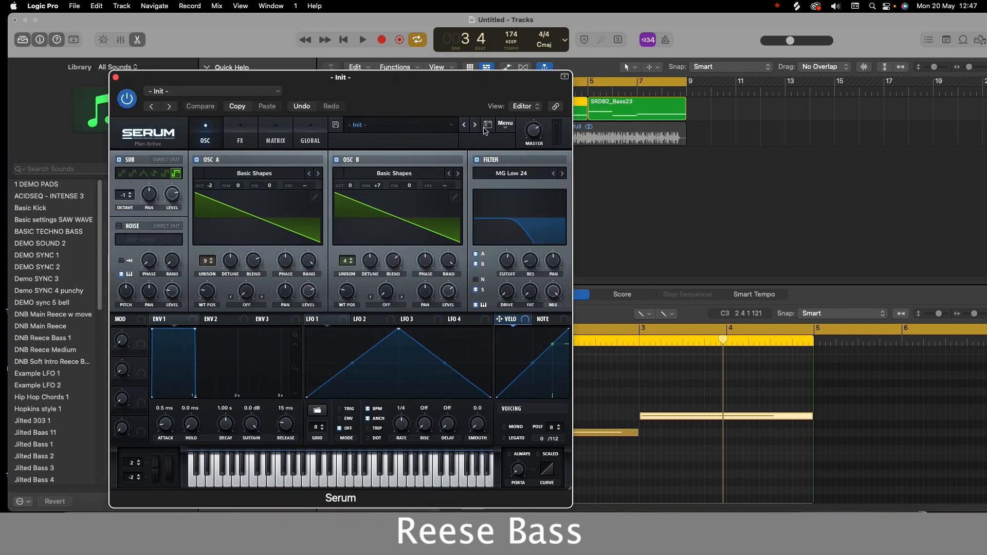
# Step: Initialize the preset and load the analog Basic Shapes wavetable in oscillator A, moved to its sawtooth position
pyautogui.click(503, 125)
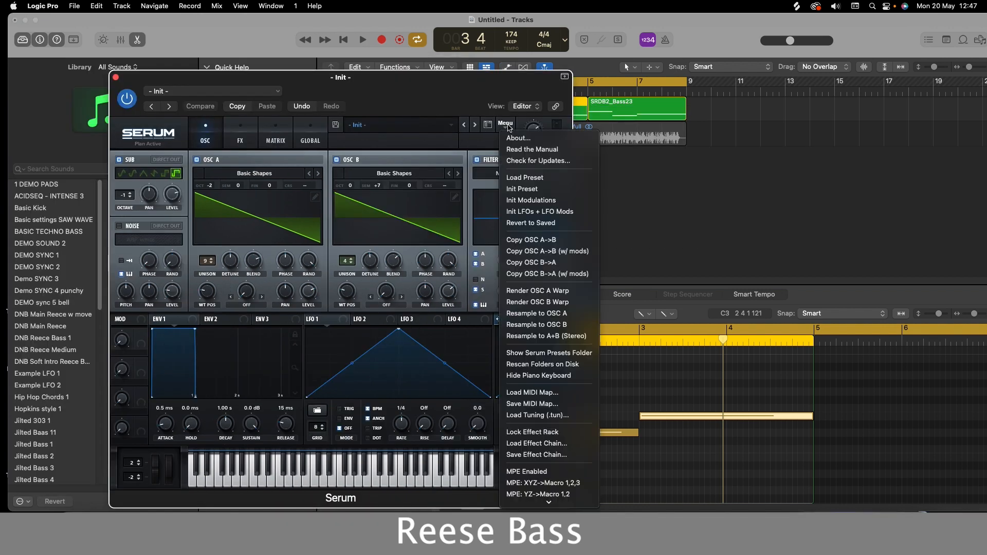
pyautogui.click(522, 189)
pyautogui.click(255, 175)
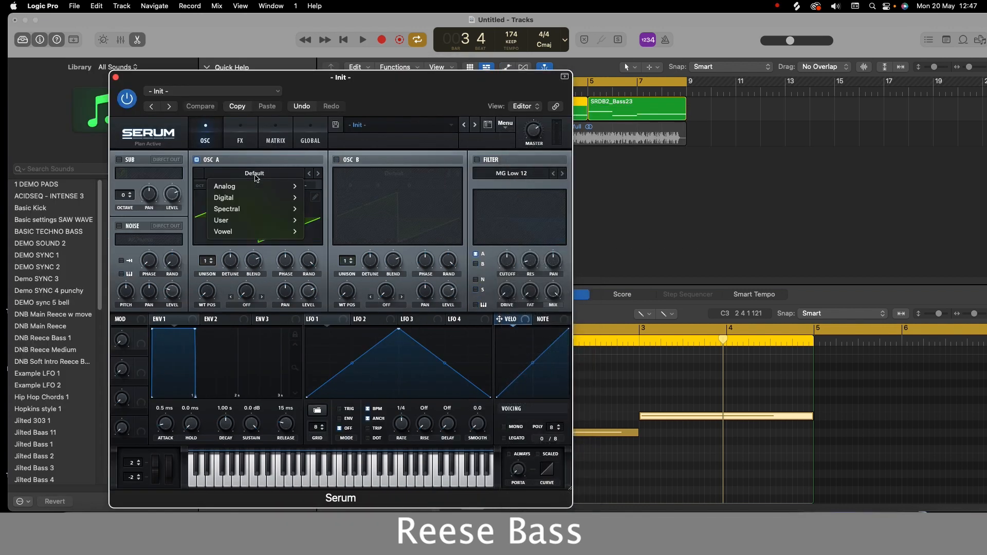
pyautogui.moveTo(249, 190)
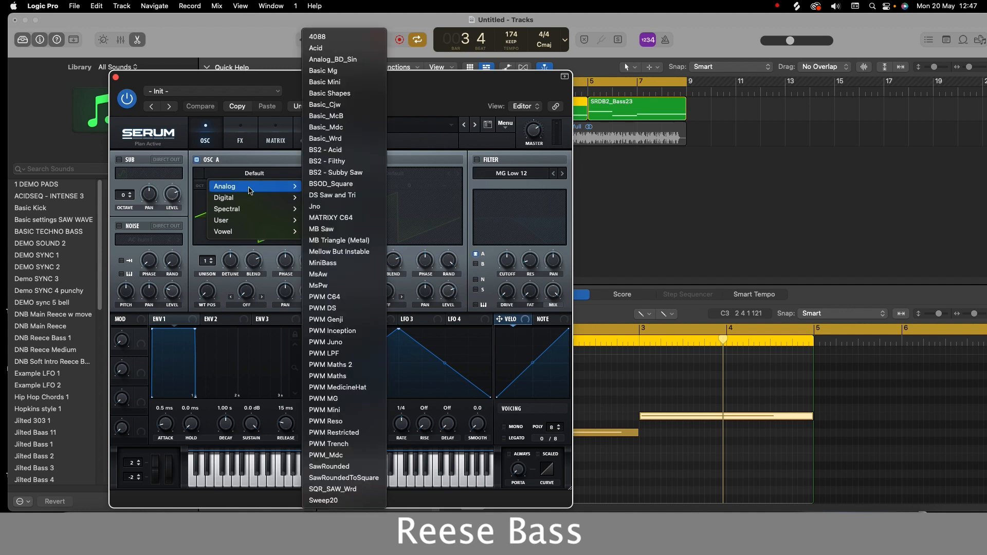
pyautogui.click(344, 93)
pyautogui.moveTo(207, 302); pyautogui.dragTo(209, 280)
# Step: Copy oscillator A to oscillator B and play the pattern to hear the two together
pyautogui.click(505, 123)
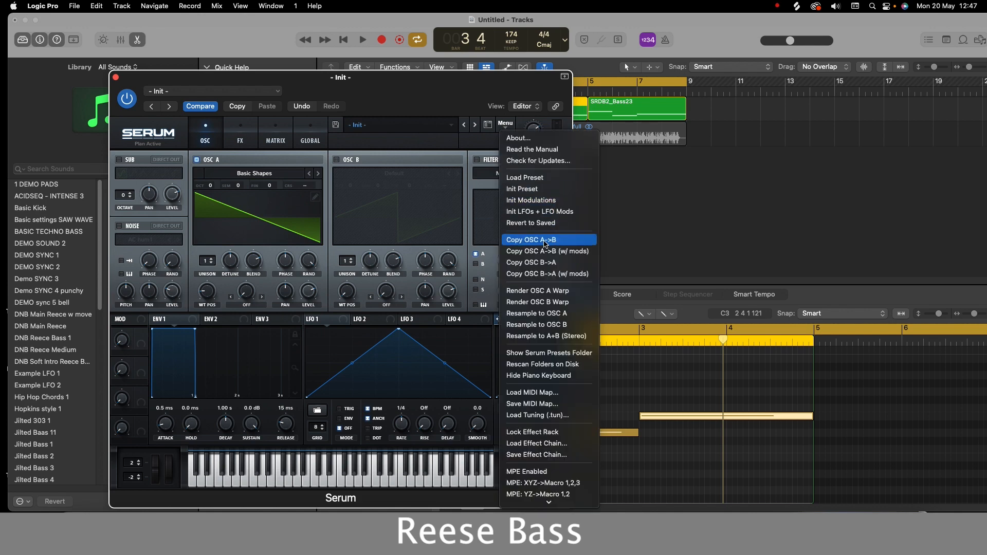
pyautogui.click(546, 244)
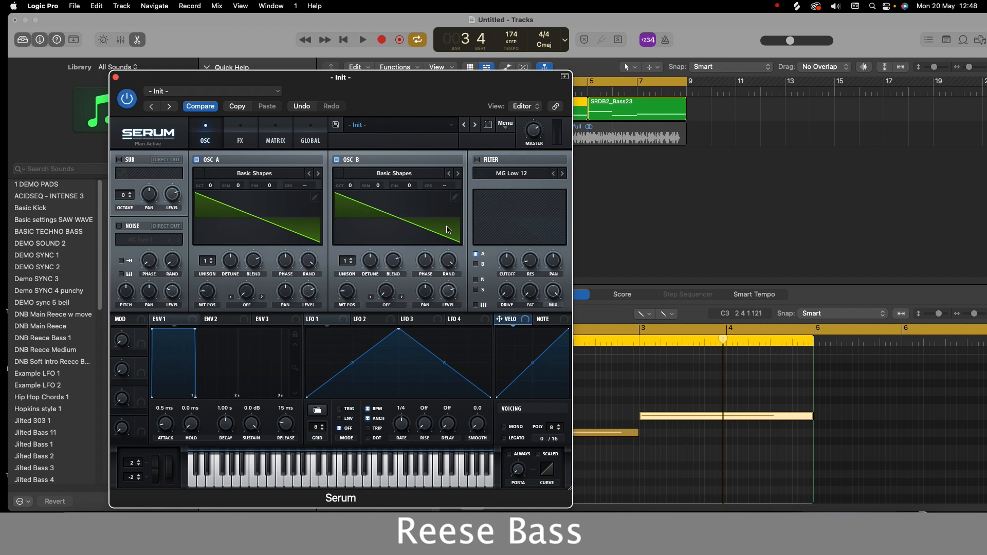
pyautogui.moveTo(334, 86); pyautogui.dragTo(318, 108)
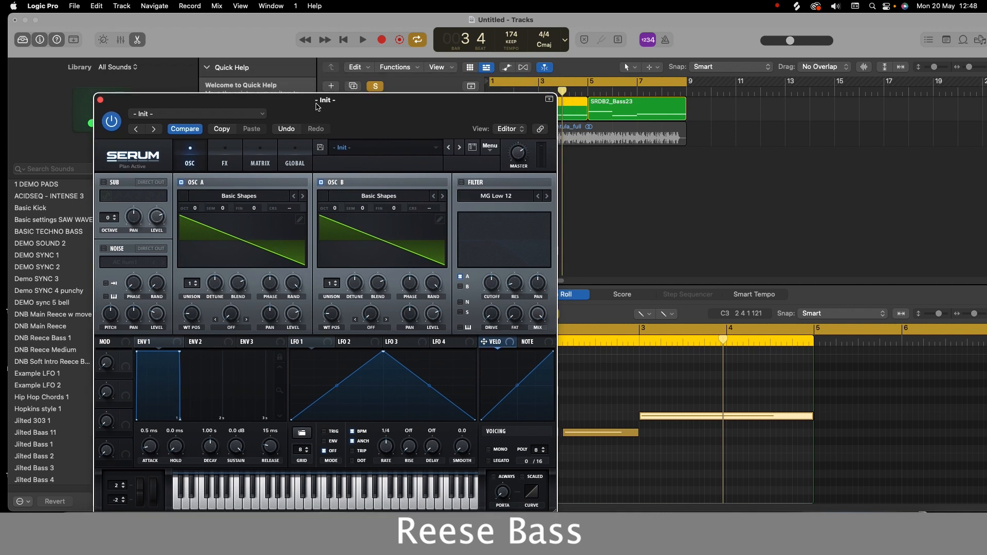
pyautogui.click(355, 43)
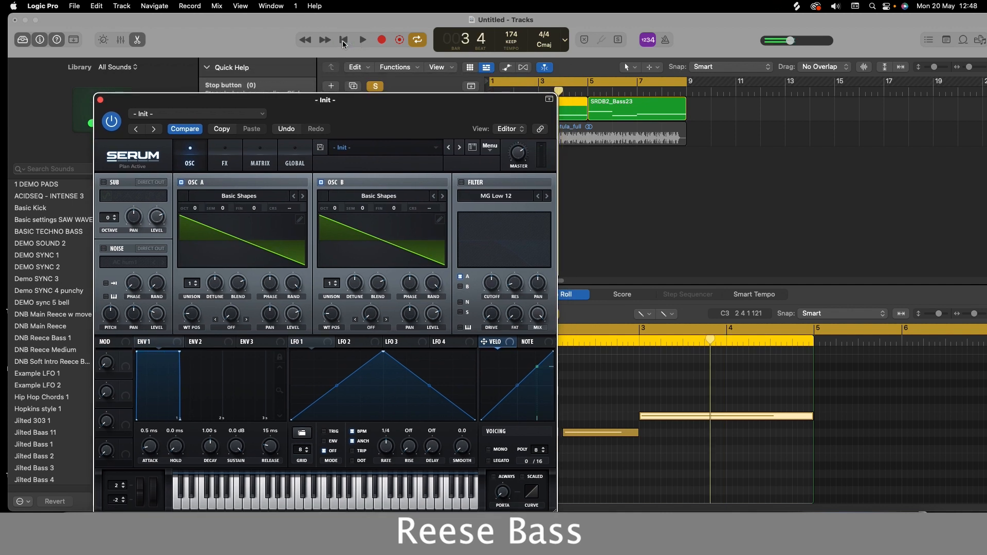
pyautogui.moveTo(323, 106); pyautogui.dragTo(299, 34)
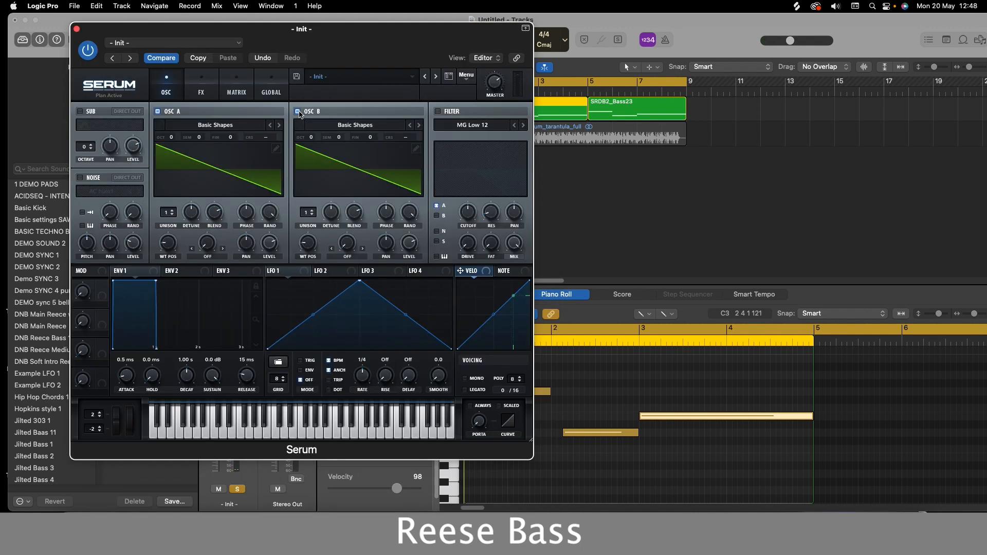
# Step: Switch oscillator B off, raise oscillator A's unison to 9 voices, and audition it in the pattern
pyautogui.click(298, 112)
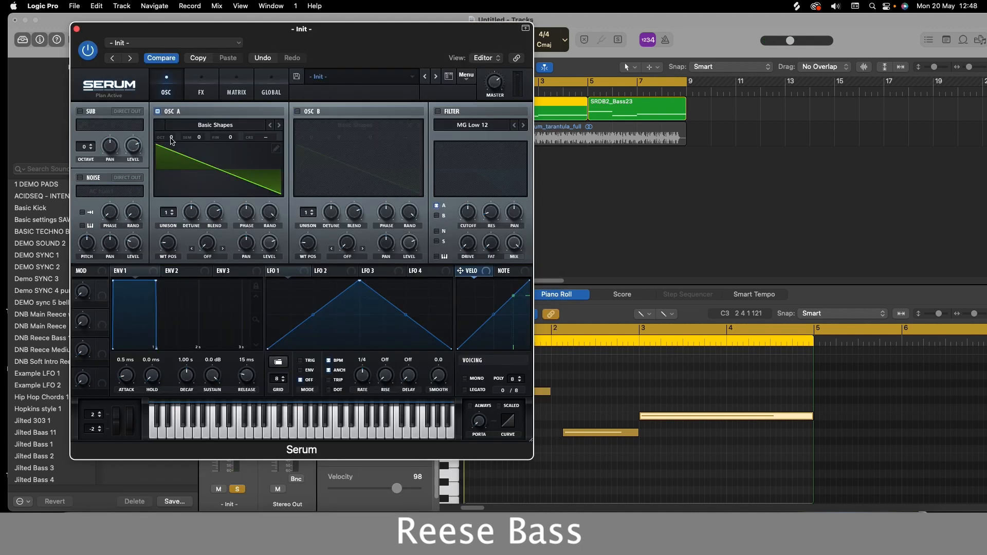
pyautogui.click(173, 211)
pyautogui.click(173, 212)
pyautogui.click(173, 211)
pyautogui.click(173, 211)
pyautogui.click(173, 212)
pyautogui.click(173, 212)
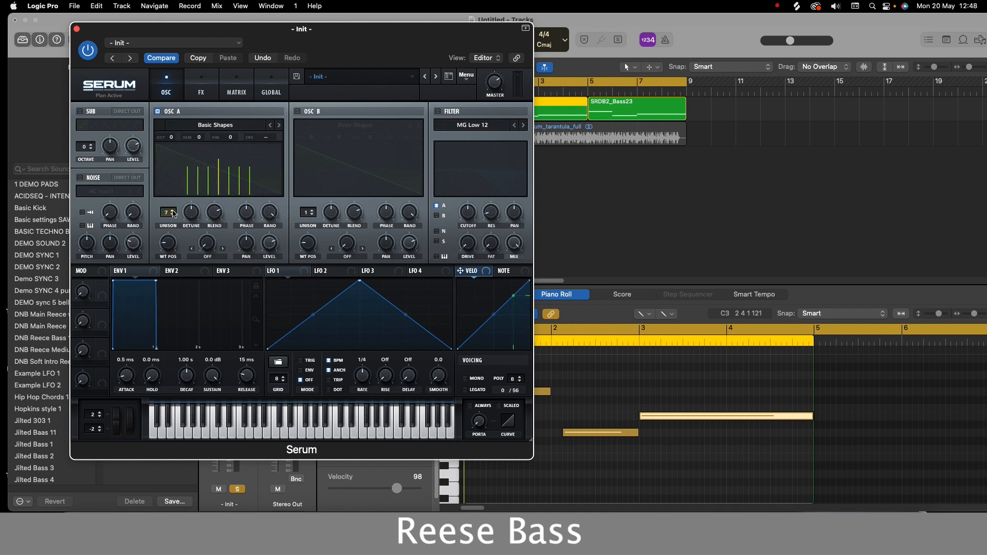
pyautogui.click(173, 211)
pyautogui.click(173, 212)
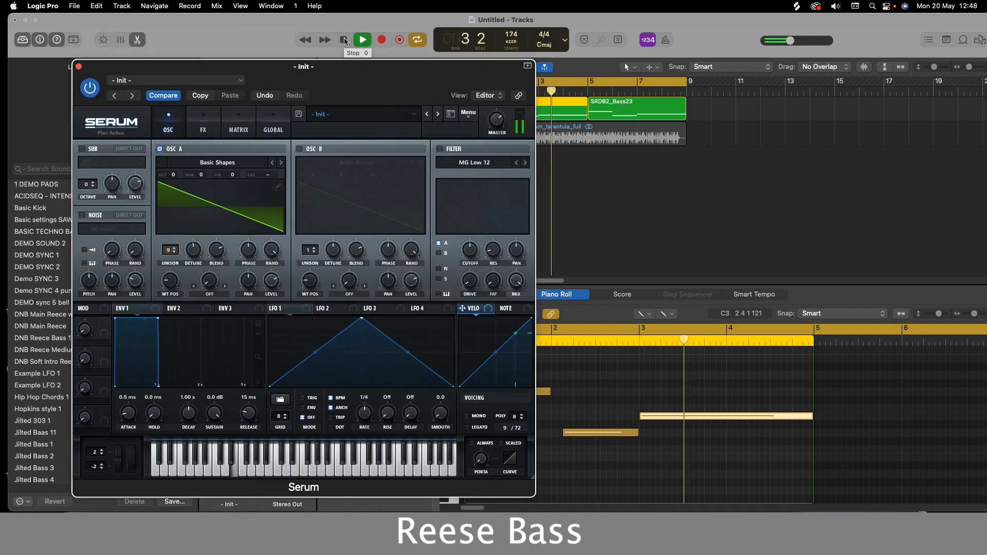
pyautogui.click(343, 40)
pyautogui.click(344, 40)
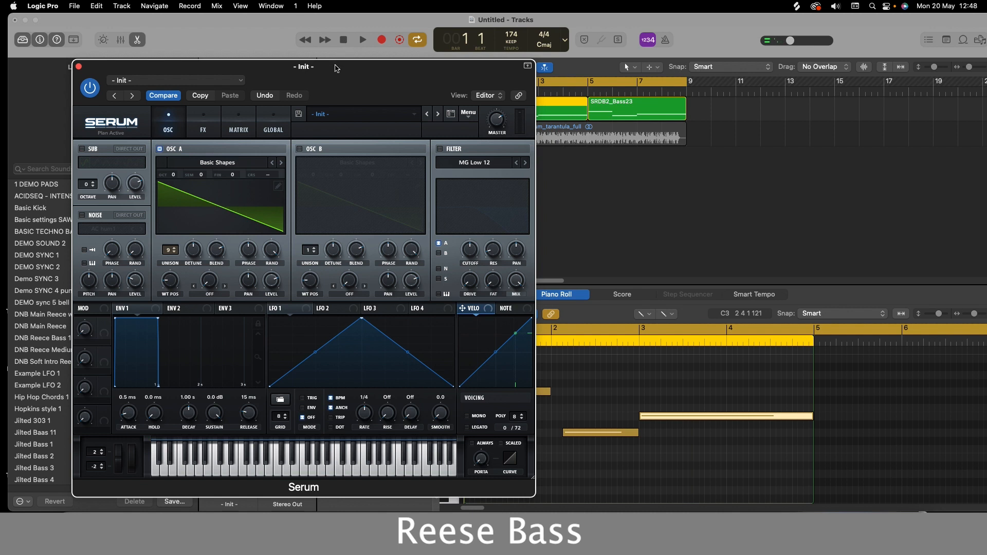
# Step: Switch oscillator B back on and set the octave to -2 for oscillator A and -1 for oscillator B
pyautogui.moveTo(335, 69); pyautogui.dragTo(340, 63)
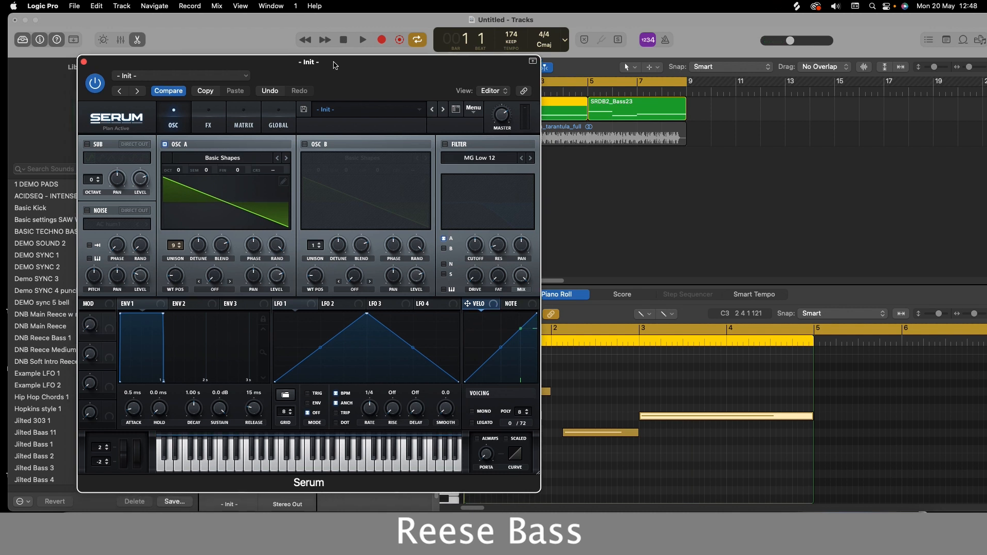
pyautogui.moveTo(334, 64); pyautogui.dragTo(331, 60)
pyautogui.click(303, 140)
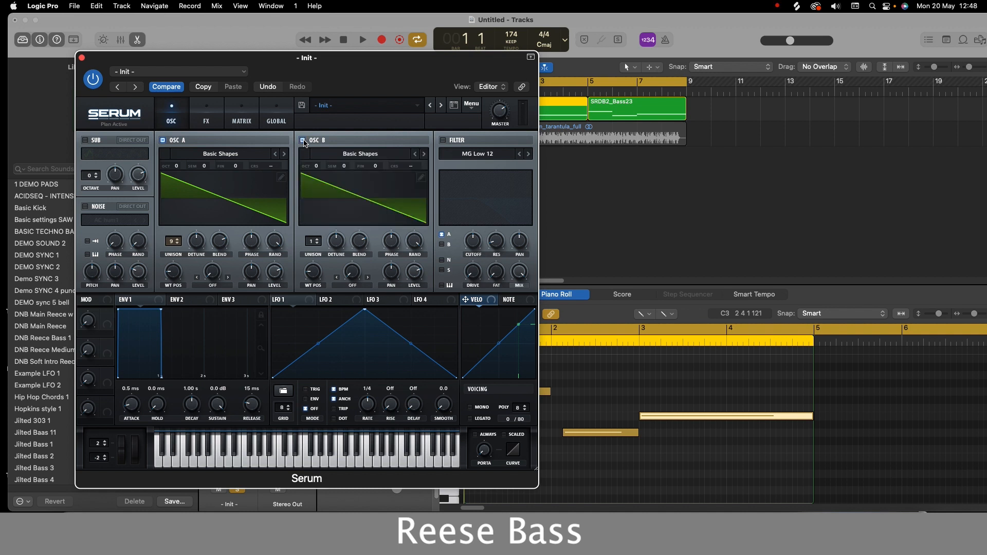
pyautogui.moveTo(176, 165); pyautogui.dragTo(177, 179)
pyautogui.moveTo(316, 172); pyautogui.dragTo(318, 184)
pyautogui.moveTo(348, 65); pyautogui.dragTo(296, 66)
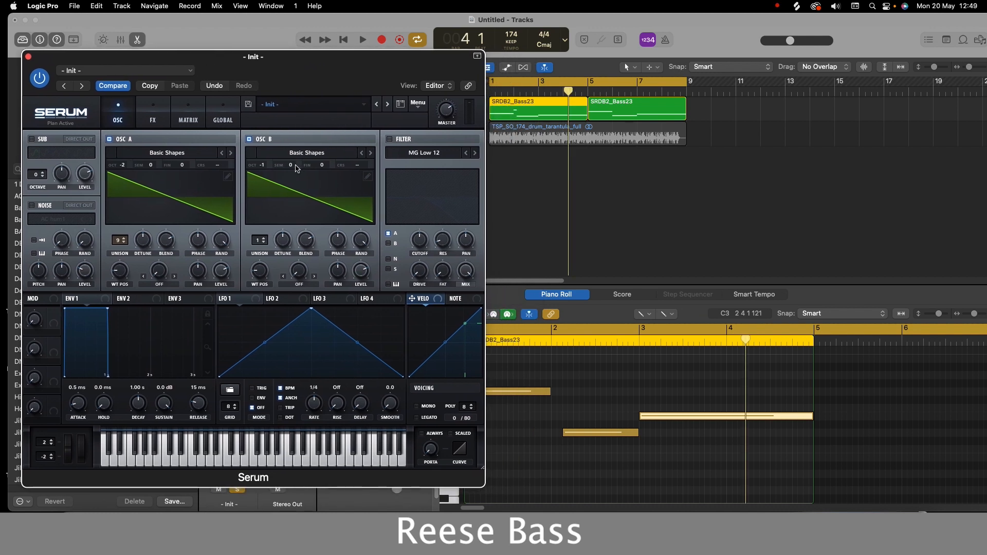
# Step: Set oscillator B's semitone offset to +12 and audition the pattern
pyautogui.moveTo(290, 165); pyautogui.dragTo(296, 135)
pyautogui.click(363, 39)
pyautogui.moveTo(332, 54); pyautogui.dragTo(339, 52)
pyautogui.press('space')
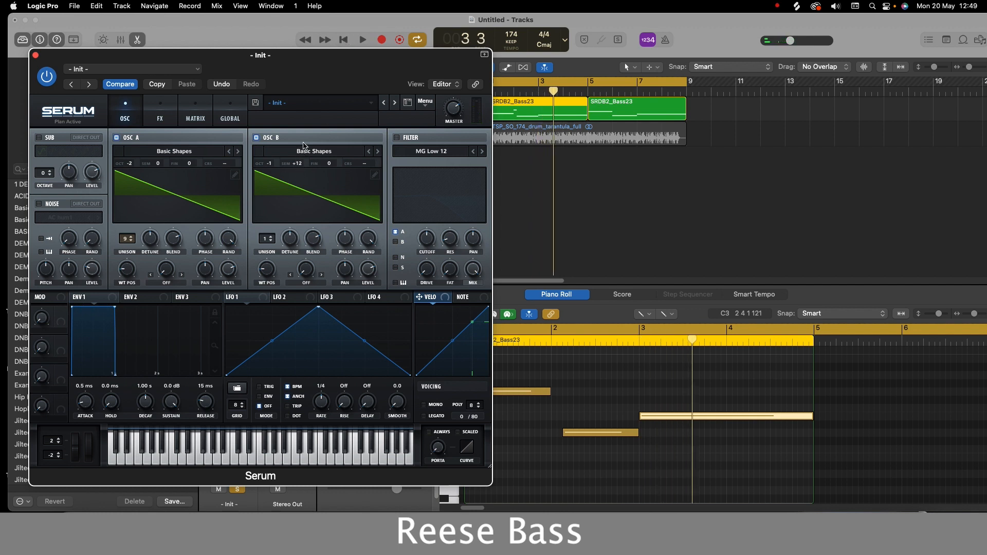
pyautogui.click(363, 41)
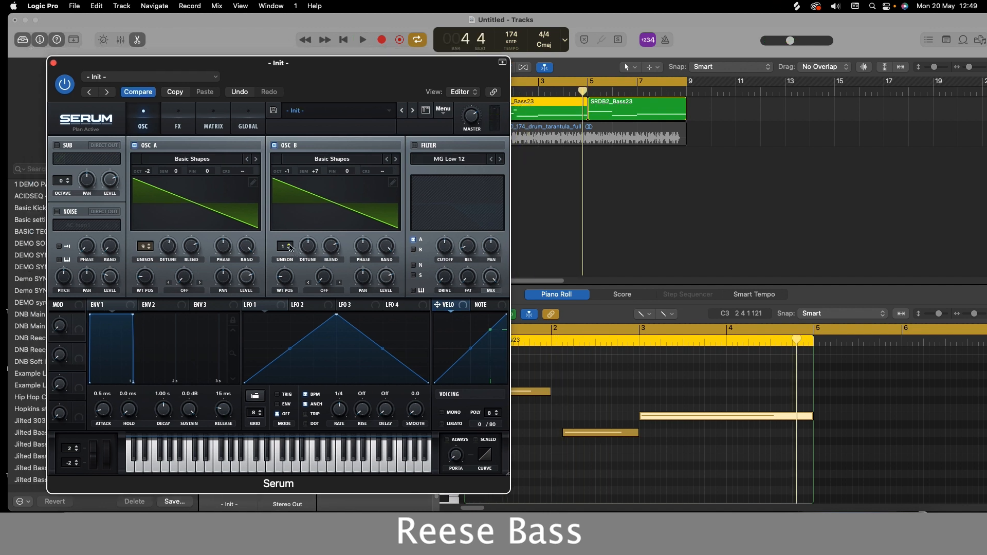
# Step: Raise oscillator B's unison to 5 voices and audition the layered bass
pyautogui.click(290, 246)
pyautogui.click(291, 247)
pyautogui.click(364, 41)
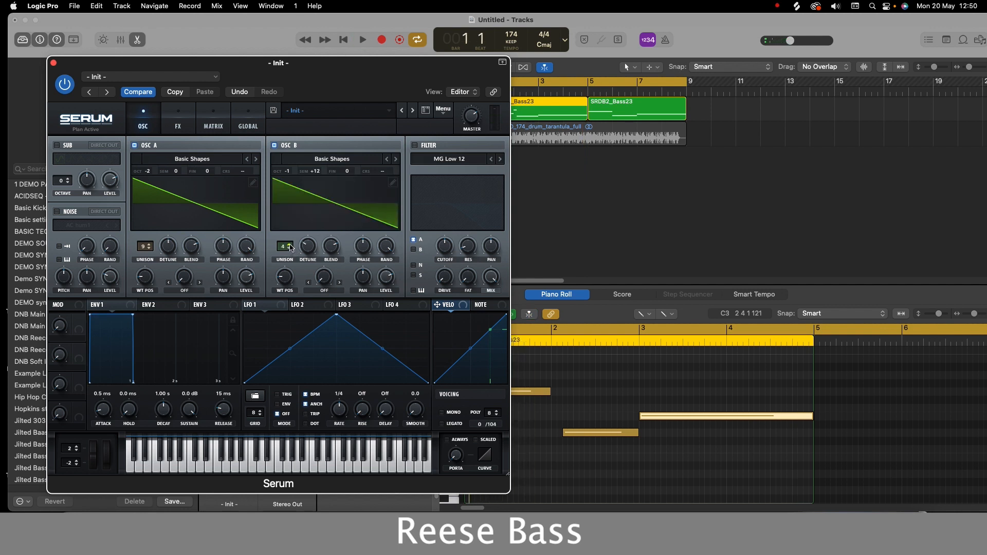
pyautogui.click(290, 247)
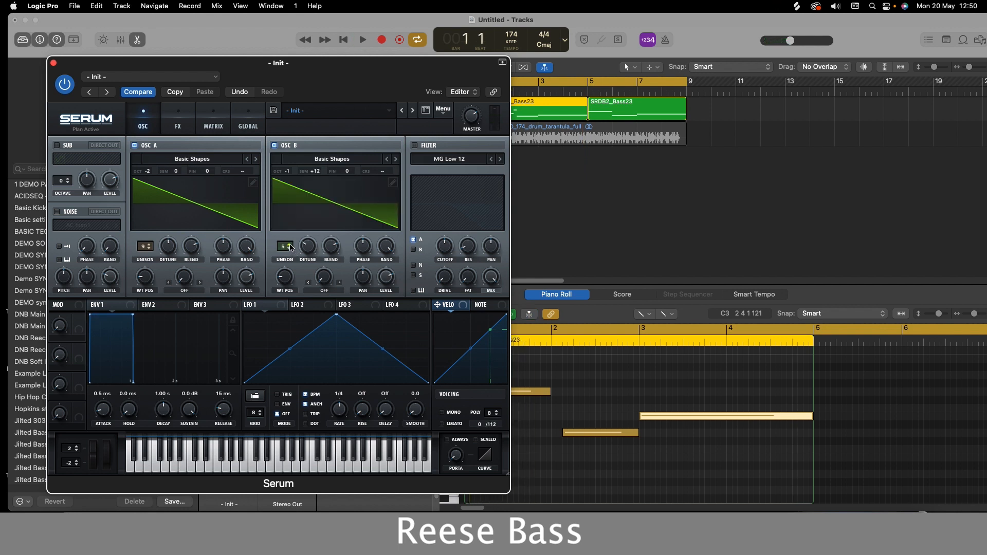
pyautogui.click(363, 40)
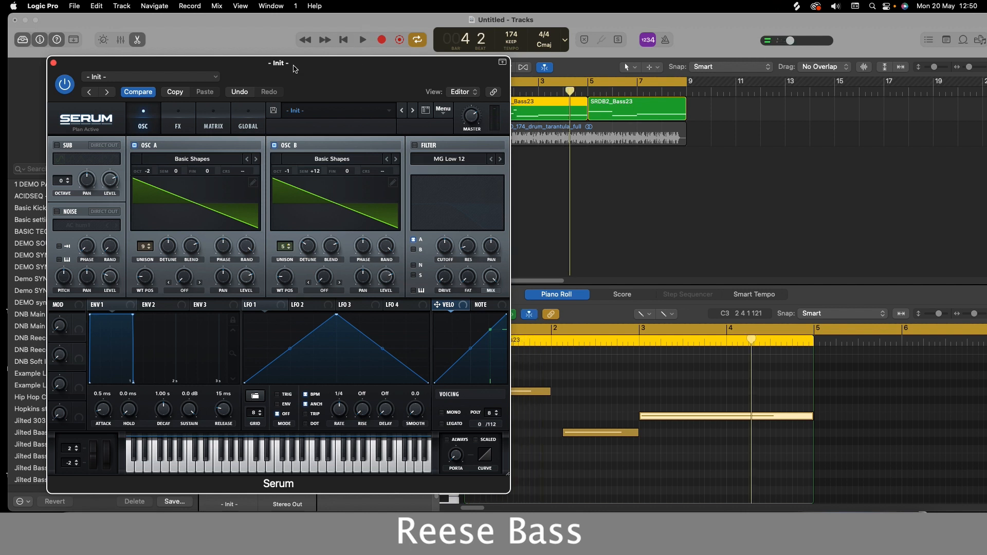
pyautogui.moveTo(295, 68); pyautogui.dragTo(315, 71)
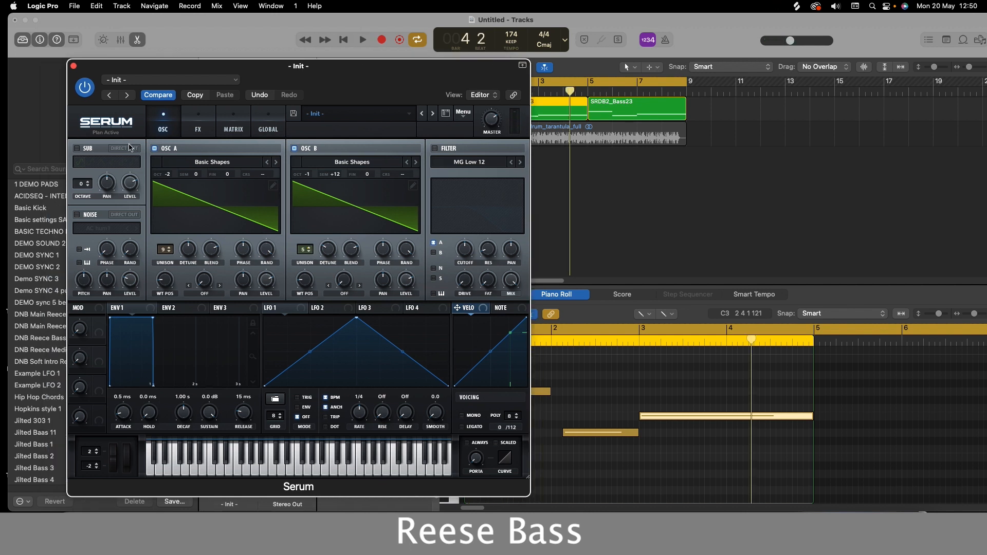
# Step: Enable the sub oscillator, switch oscillators A and B off, and play the sub alone
pyautogui.click(77, 149)
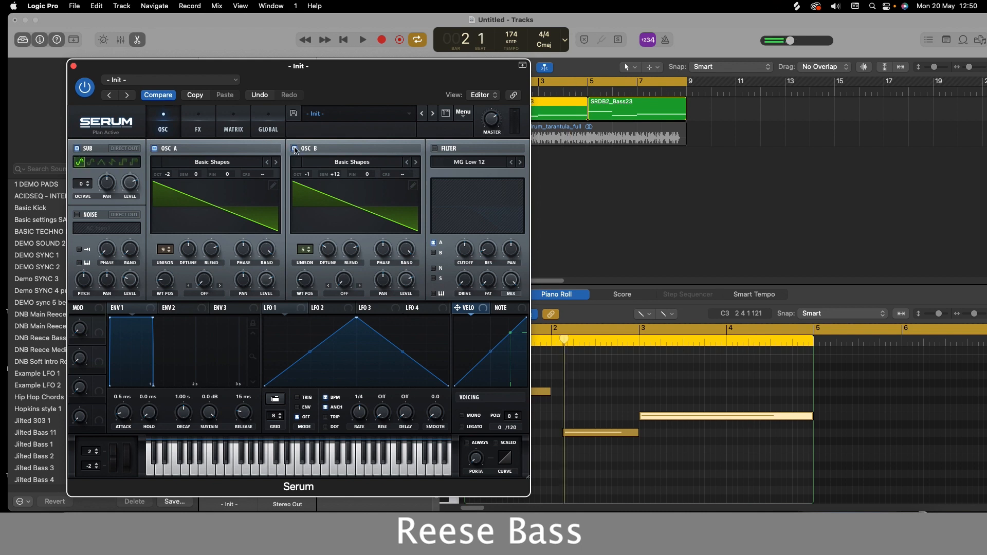
pyautogui.click(294, 149)
pyautogui.click(154, 149)
pyautogui.click(362, 39)
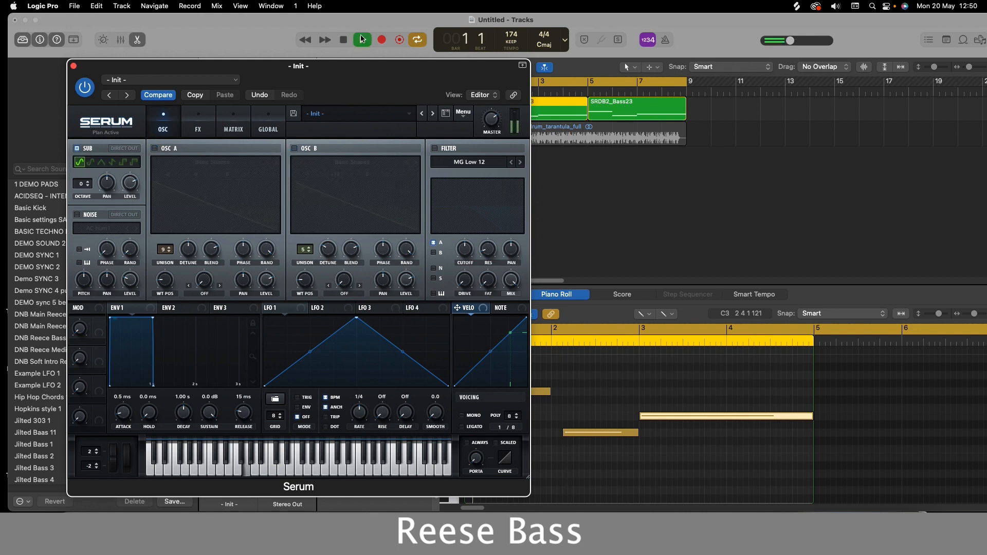
# Step: Set the sub oscillator to a square wave at octave -1, then stop playback
pyautogui.click(122, 162)
pyautogui.click(89, 186)
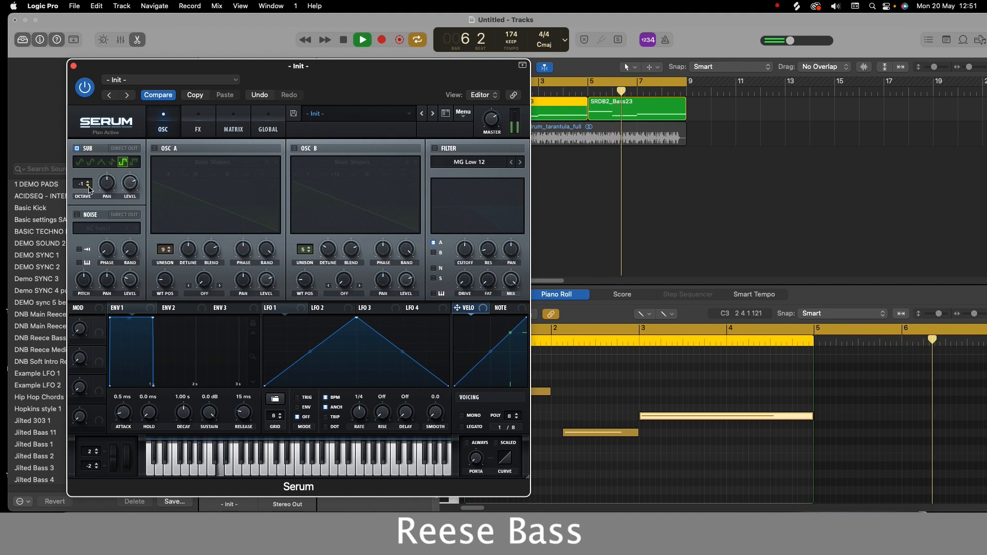
pyautogui.click(347, 38)
# Step: Switch oscillators A and B back on and play the pattern with all three oscillators
pyautogui.click(155, 148)
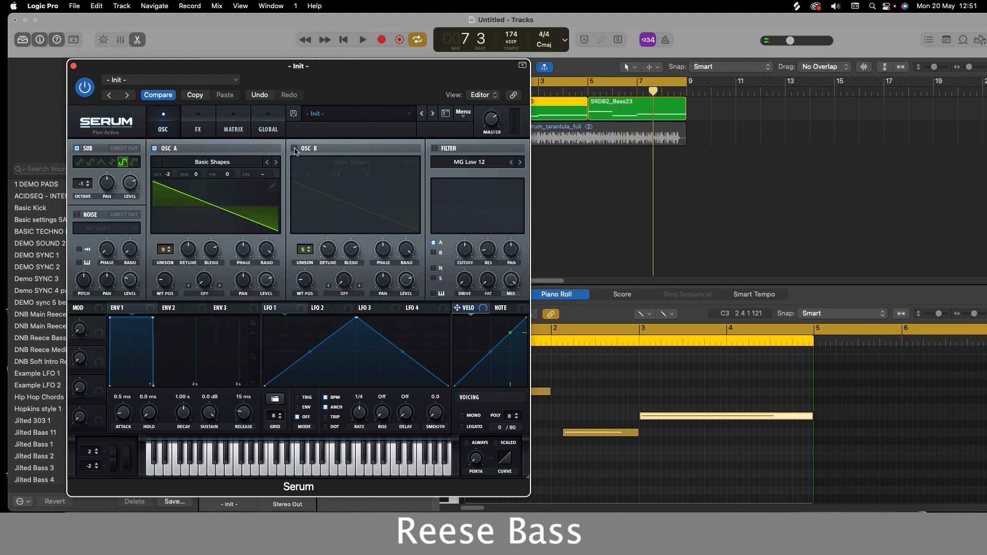
pyautogui.click(295, 149)
pyautogui.click(363, 40)
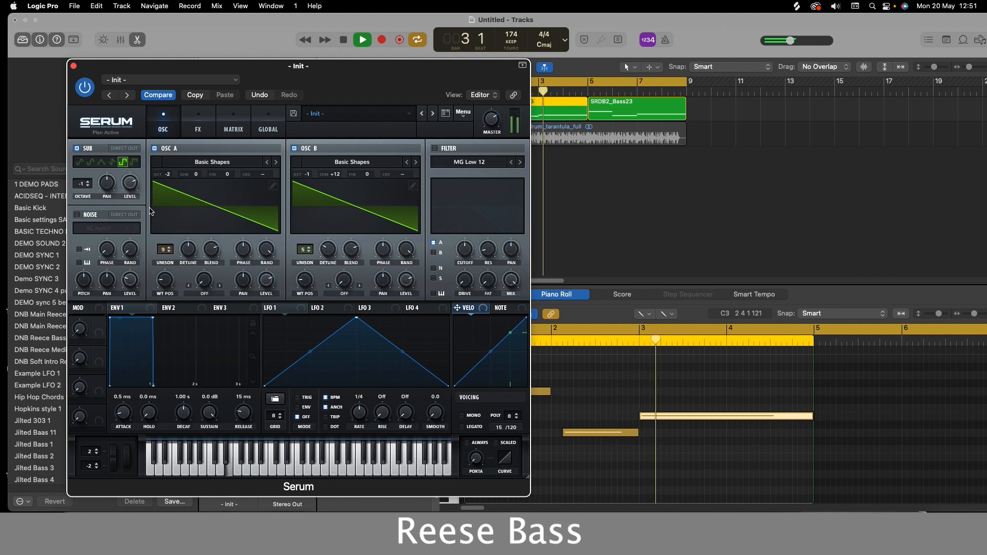
pyautogui.press('space')
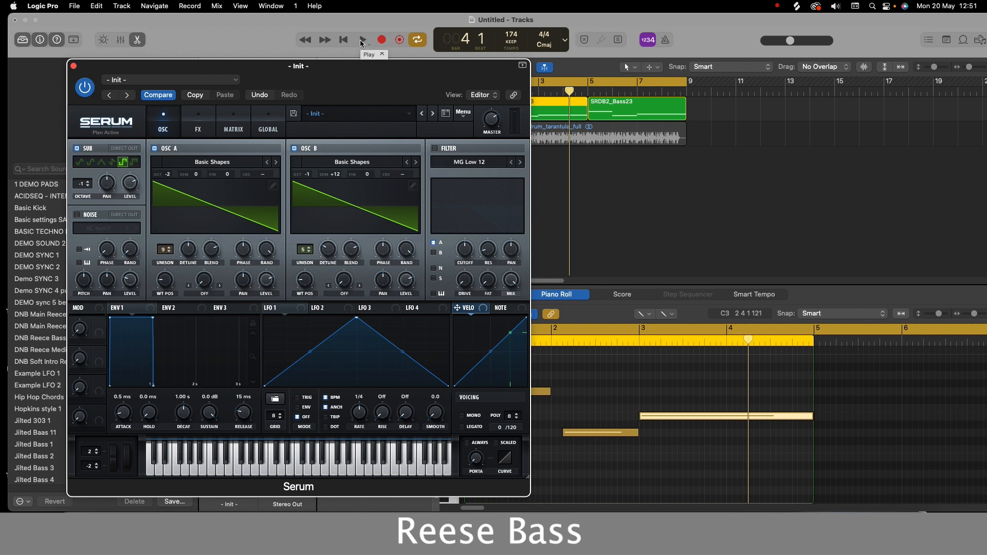
# Step: Try the pulse waveform on the sub oscillator while the pattern plays
pyautogui.click(362, 41)
pyautogui.click(133, 164)
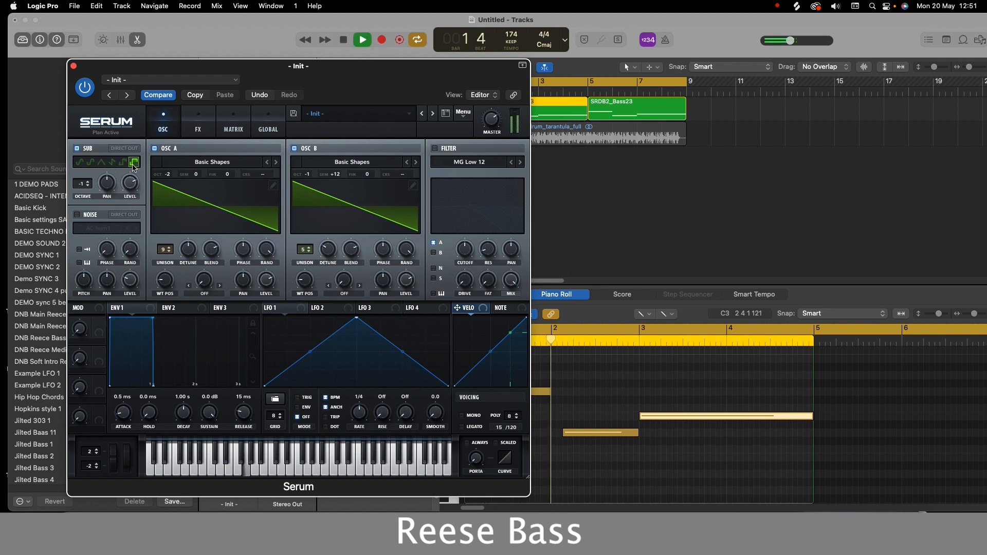
pyautogui.moveTo(245, 70); pyautogui.dragTo(184, 69)
pyautogui.press('space')
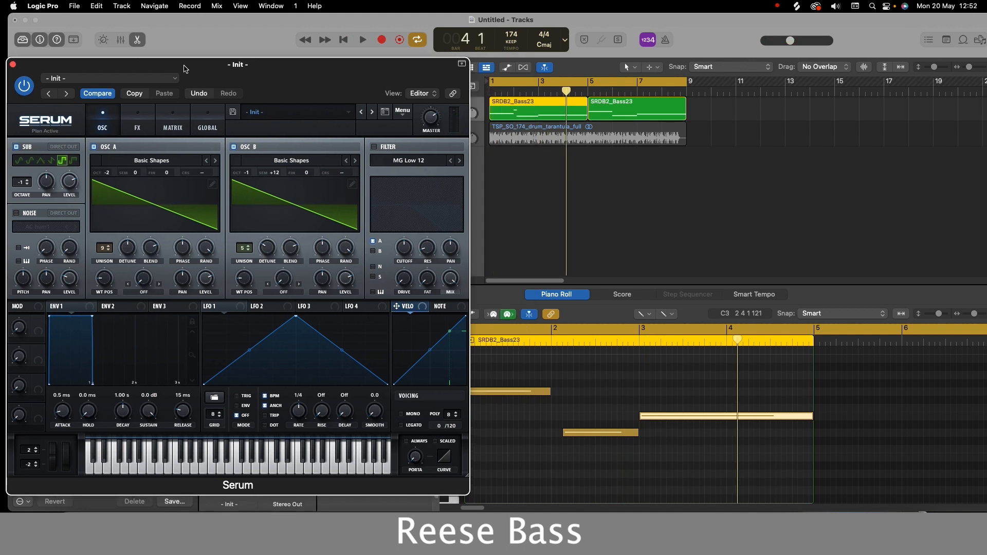
pyautogui.moveTo(184, 68); pyautogui.dragTo(182, 69)
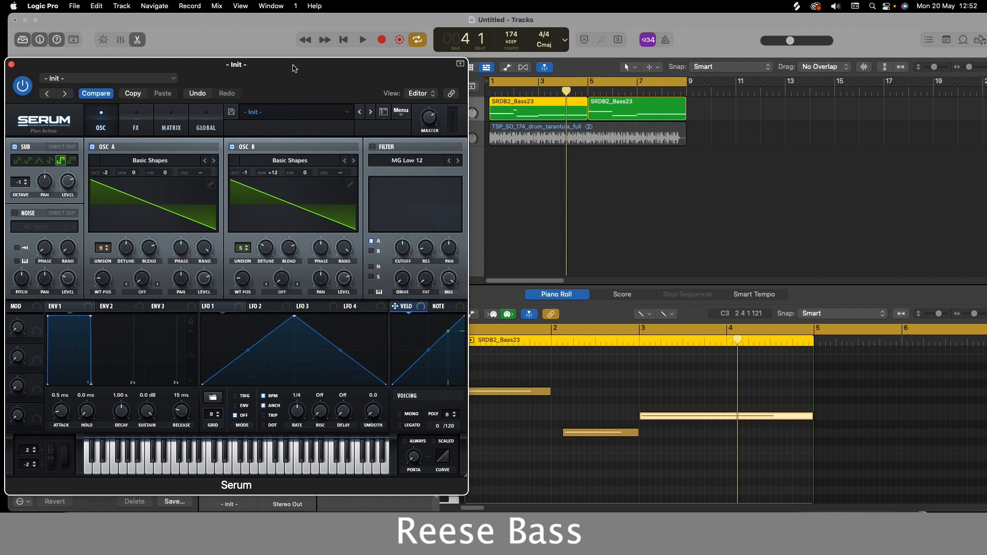
pyautogui.moveTo(294, 68); pyautogui.dragTo(307, 66)
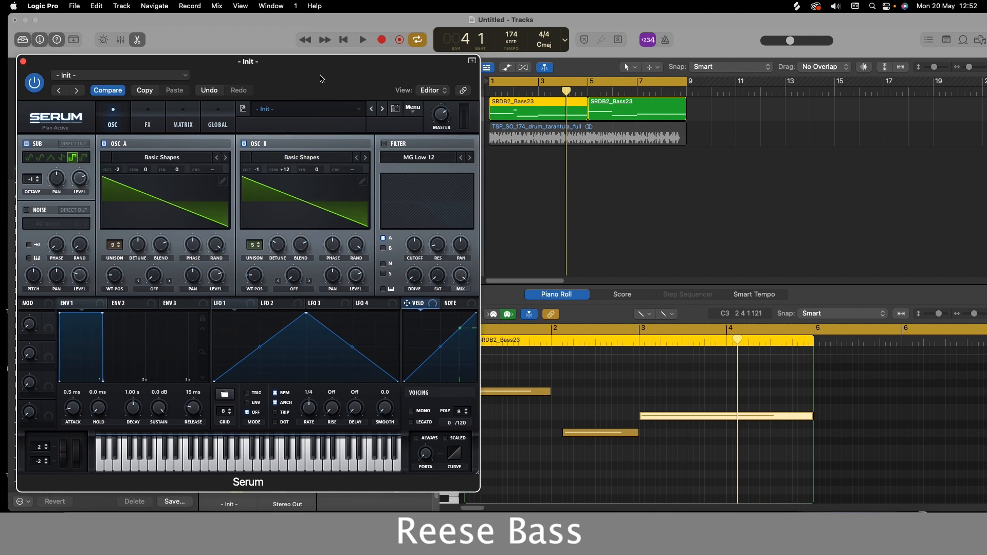
# Step: Enable the filter as MG Low 24, route oscillator B and the sub through it, and raise the cutoff while playing the pattern
pyautogui.click(384, 143)
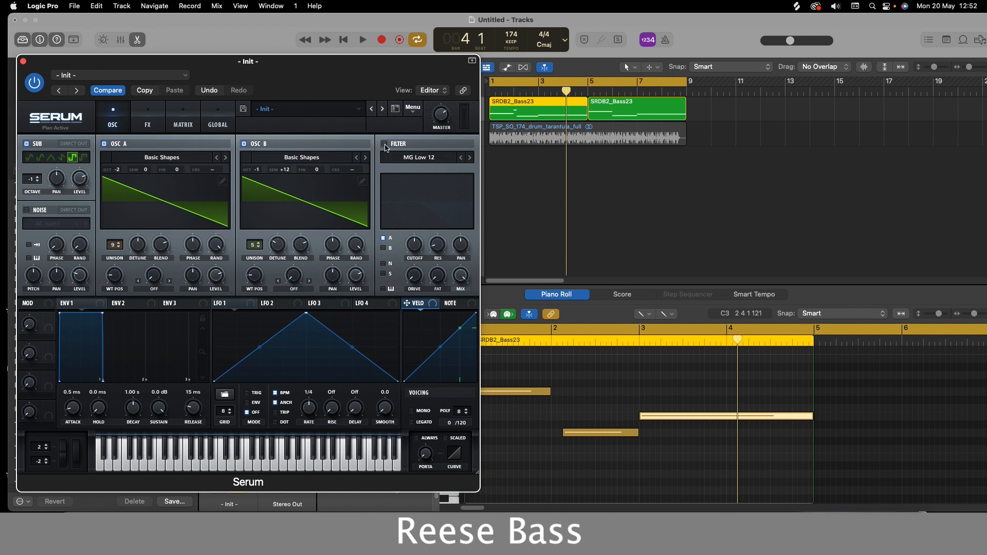
pyautogui.click(355, 41)
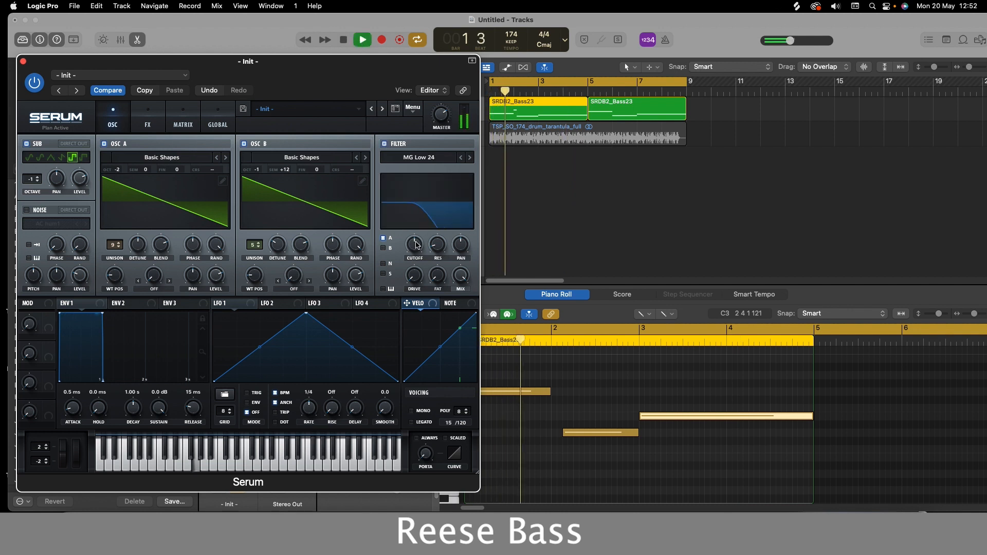
pyautogui.click(340, 40)
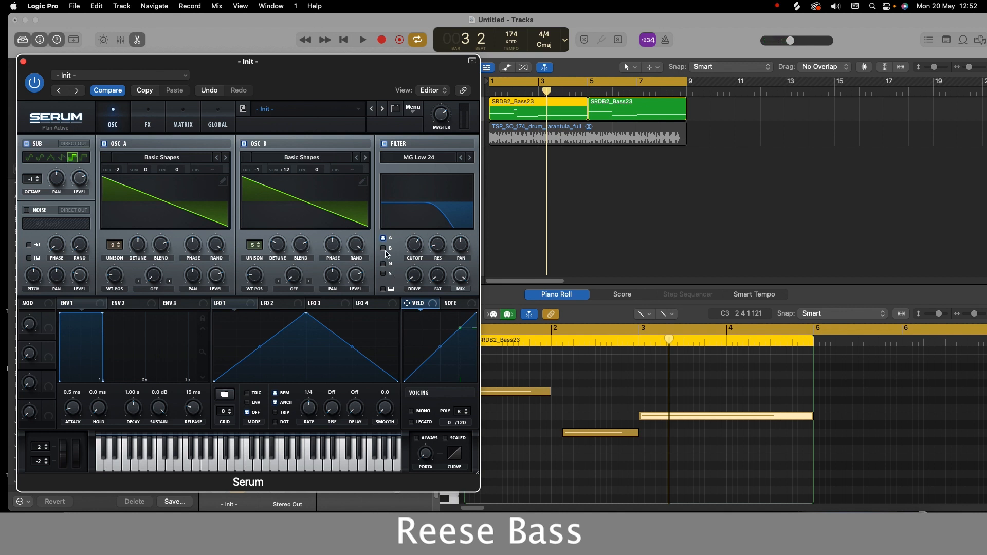
pyautogui.press('space')
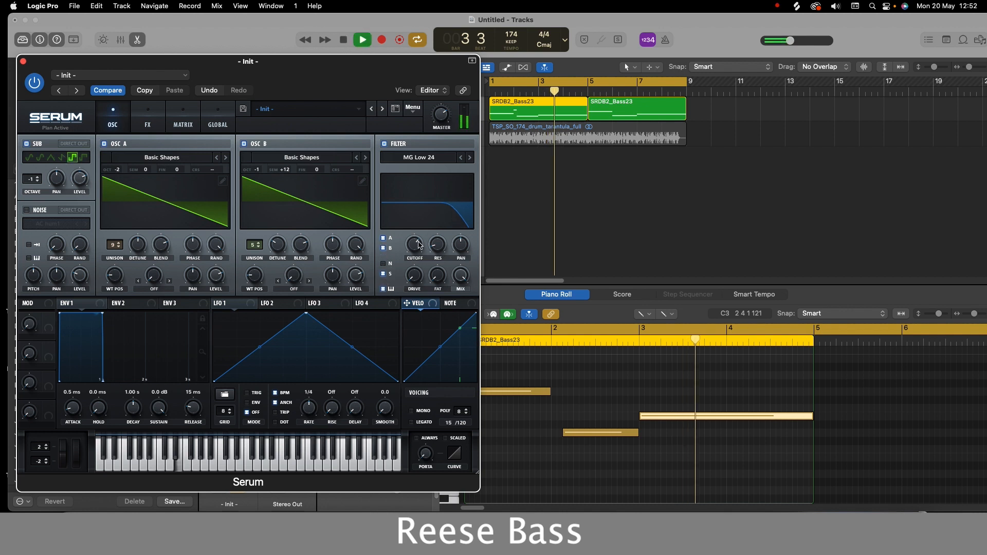
# Step: Lower the MG Low 24 filter's cutoff while the pattern plays and stop playback
pyautogui.moveTo(414, 246); pyautogui.dragTo(414, 268)
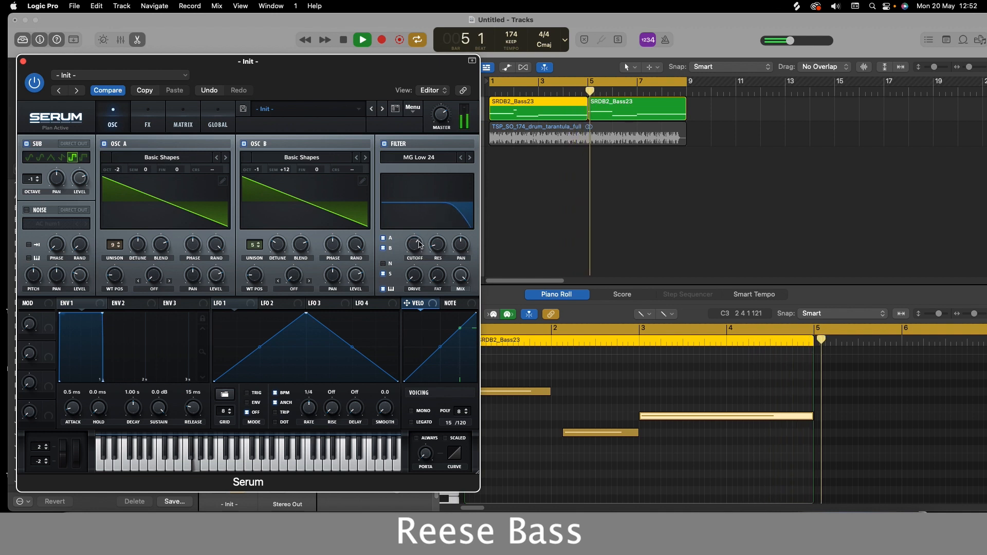
pyautogui.click(348, 40)
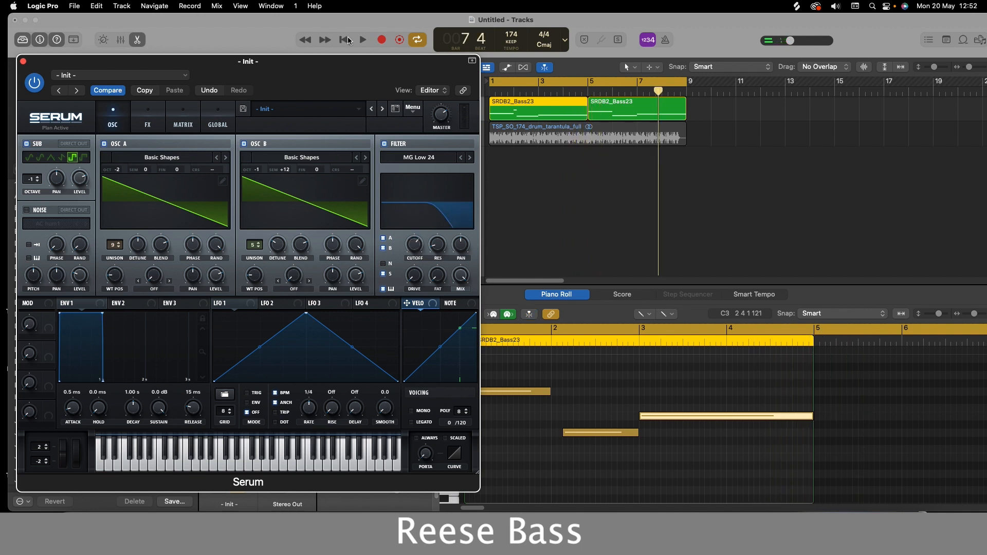
# Step: Enable the distortion effect in Tube mode, raise its drive, and play the soloed bass pattern
pyautogui.click(148, 126)
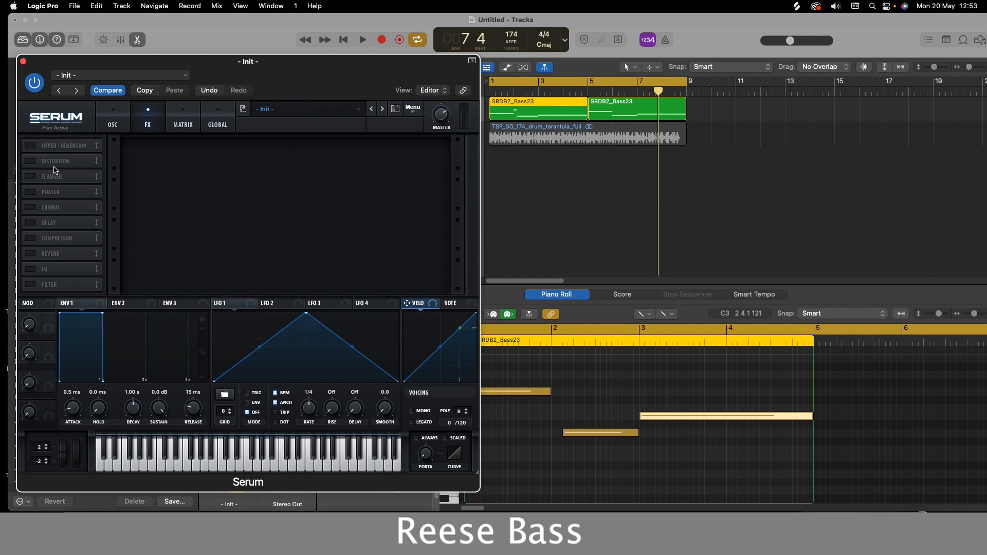
pyautogui.click(31, 161)
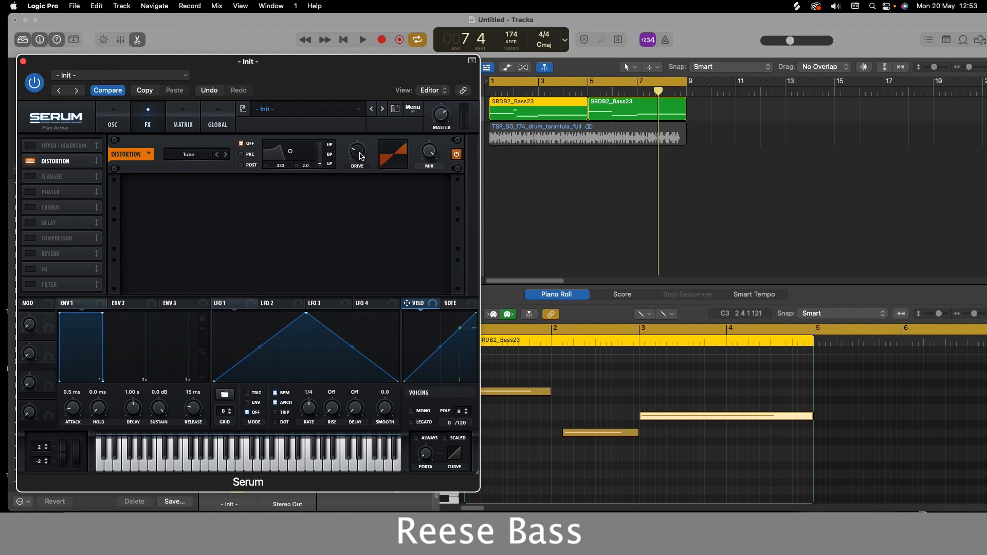
pyautogui.moveTo(361, 156); pyautogui.dragTo(362, 111)
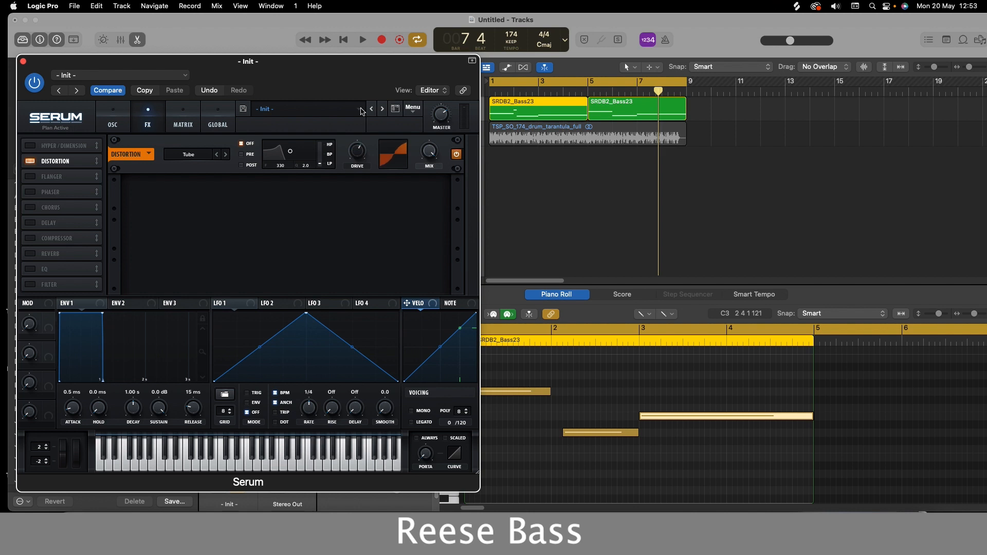
pyautogui.click(362, 39)
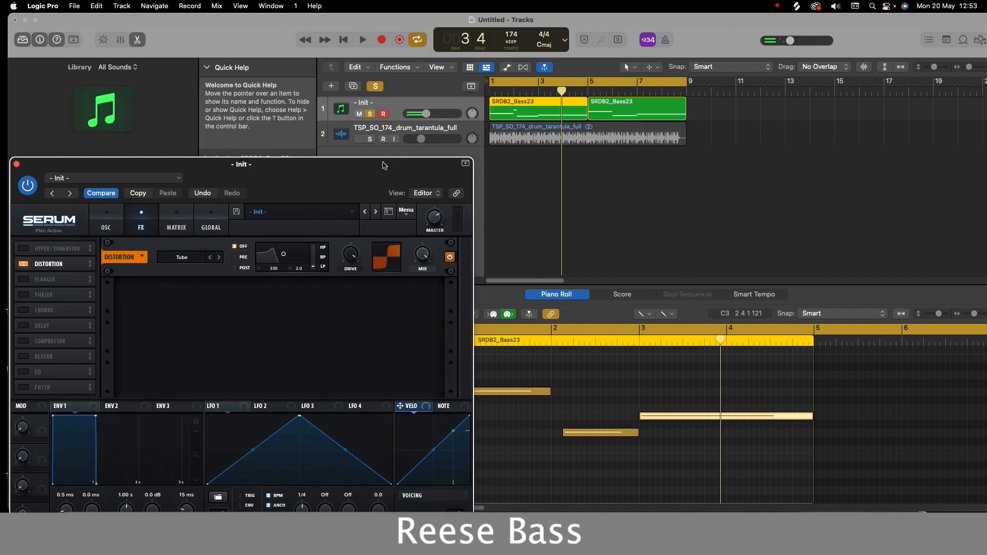
# Step: Clear the solo on the bass track and play the pattern together with the drum loop
pyautogui.click(375, 86)
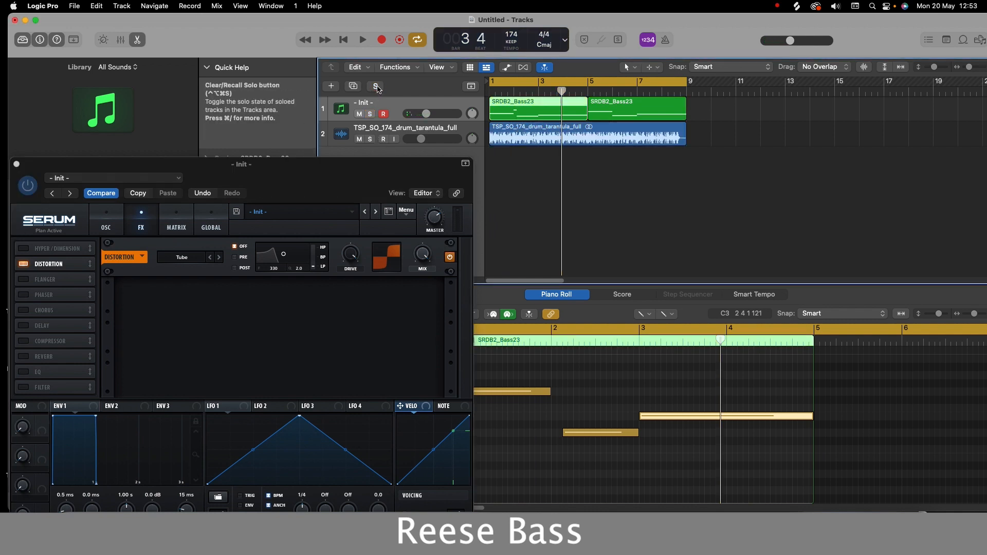
pyautogui.click(363, 41)
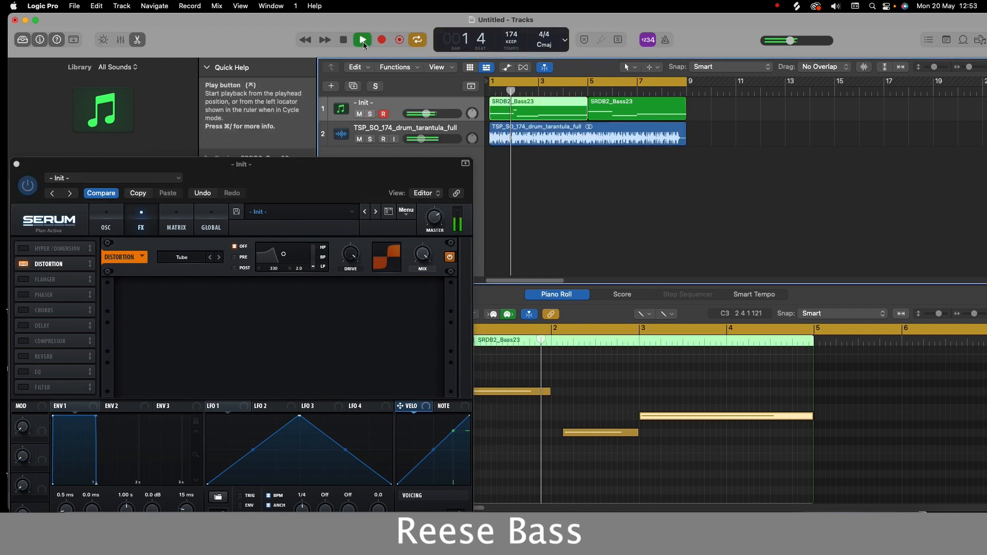
# Step: Enable the compressor effect, play the pattern with the drums, and enable the filter effect in the chain as well
pyautogui.moveTo(338, 164); pyautogui.dragTo(352, 54)
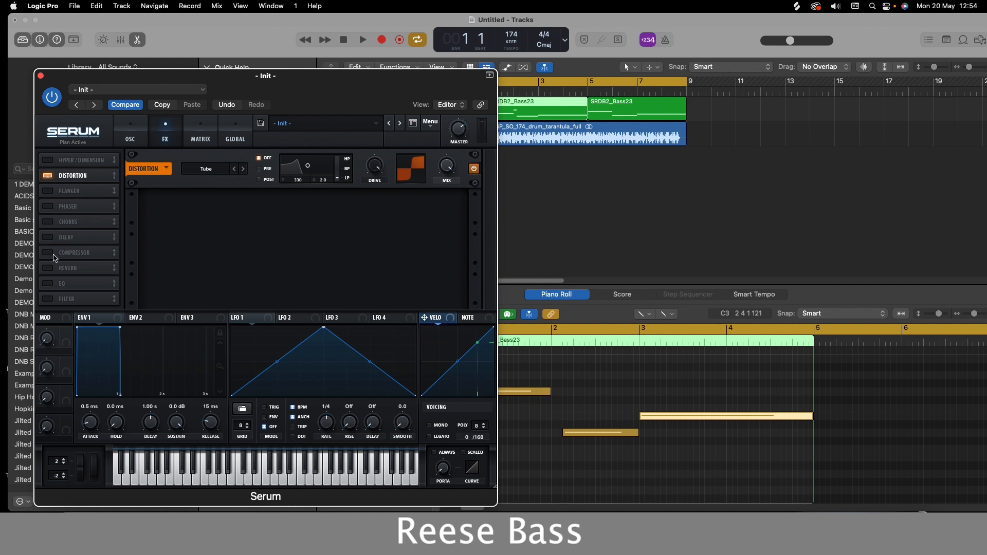
pyautogui.click(52, 254)
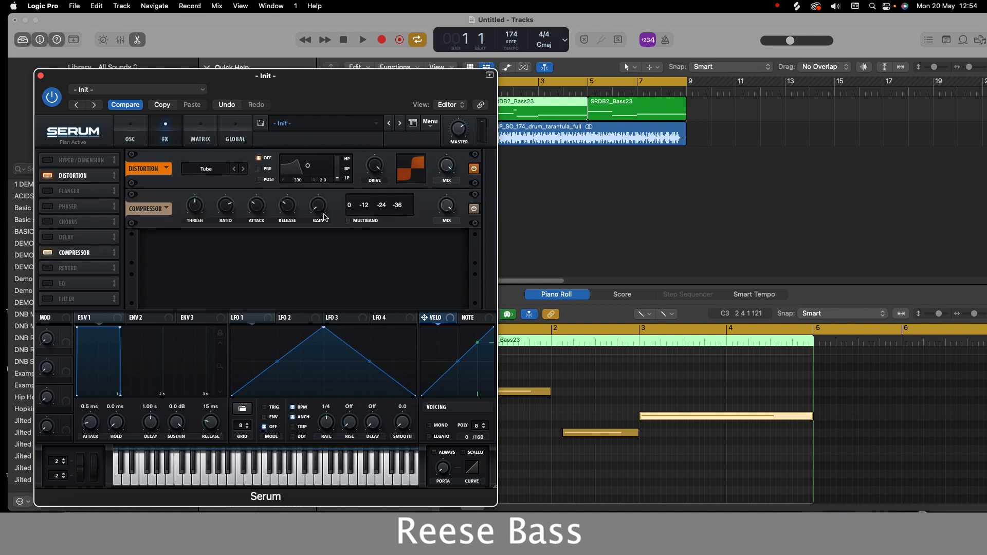
pyautogui.click(362, 42)
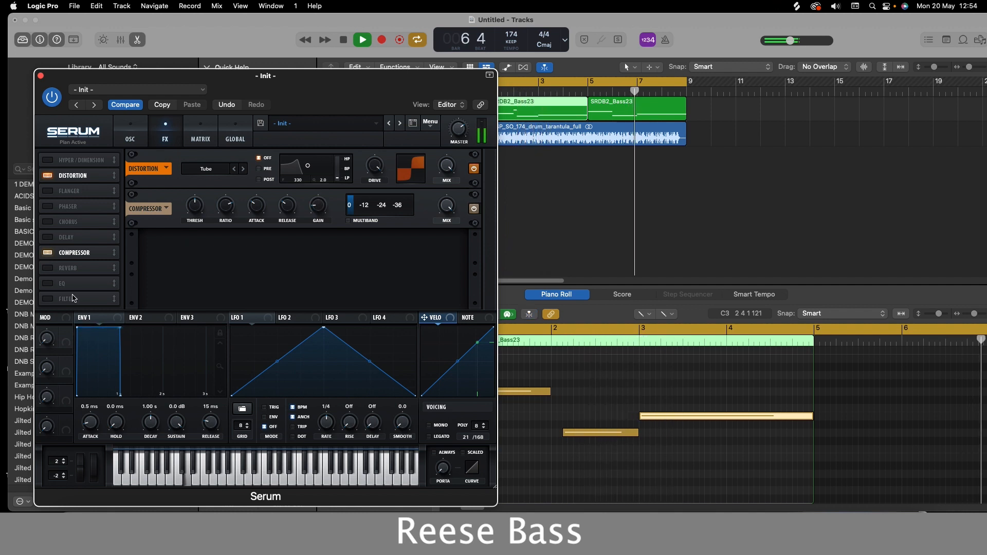
pyautogui.click(47, 298)
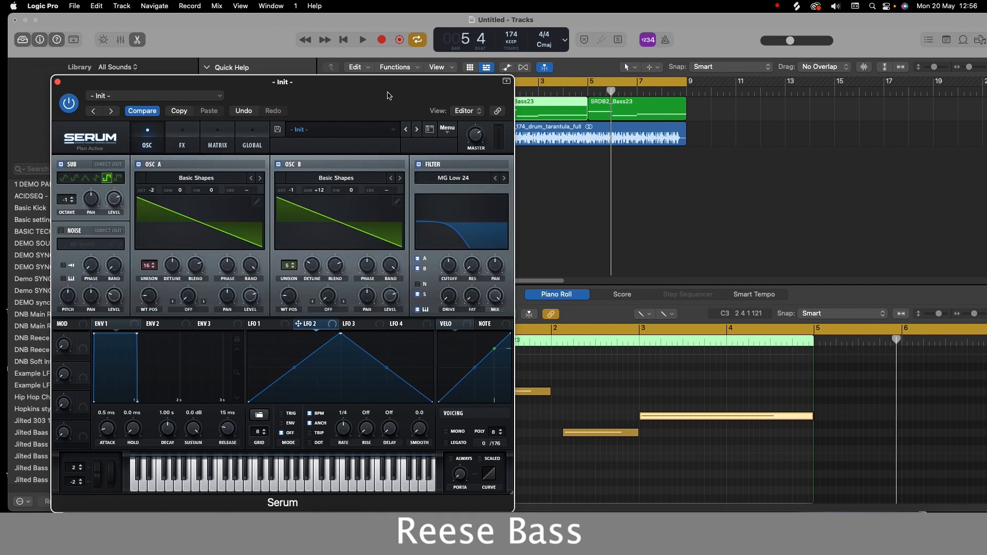
# Step: Assign LFO 2 to the main filter's cutoff and play the pattern with the modulation
pyautogui.moveTo(434, 100); pyautogui.dragTo(390, 114)
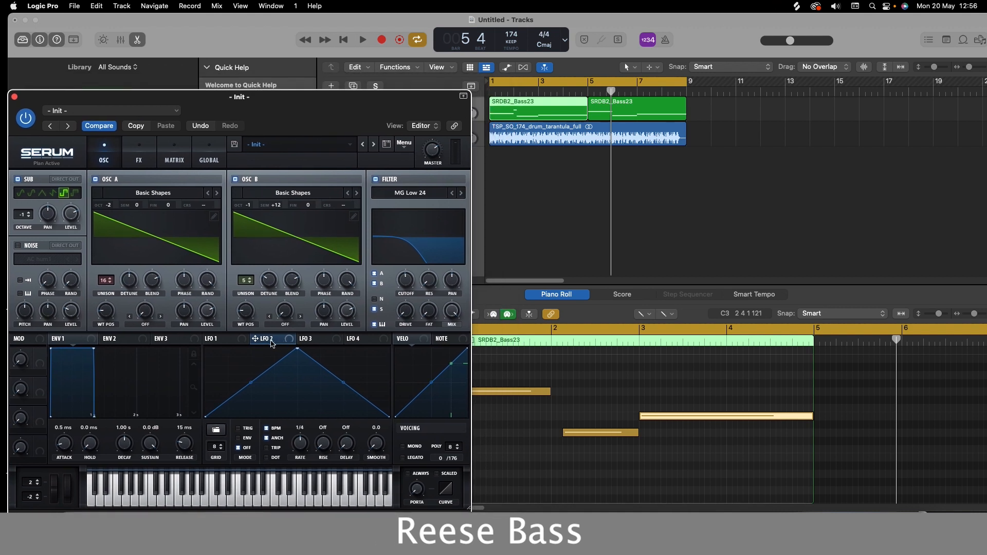
pyautogui.moveTo(292, 343); pyautogui.dragTo(398, 288)
pyautogui.press('space')
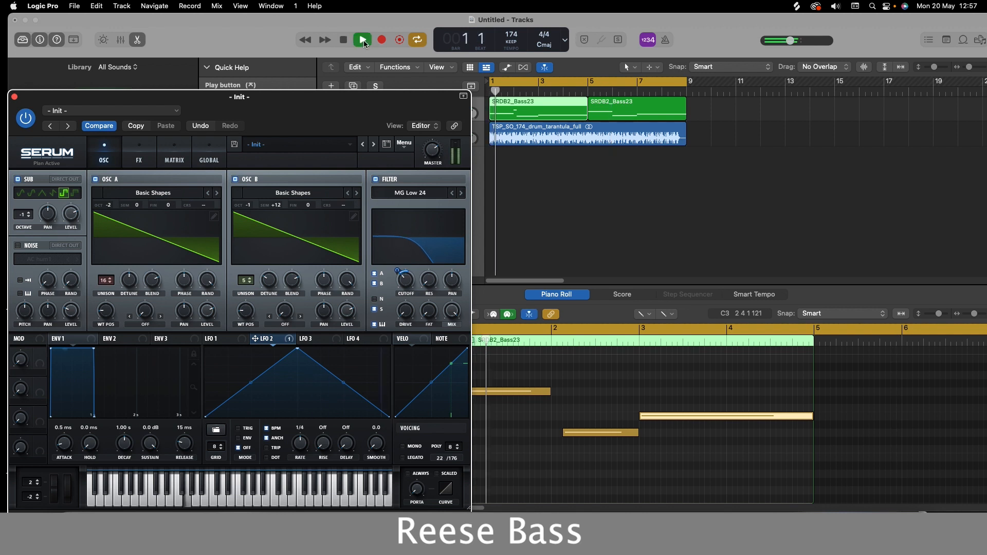
pyautogui.moveTo(370, 113); pyautogui.dragTo(404, 83)
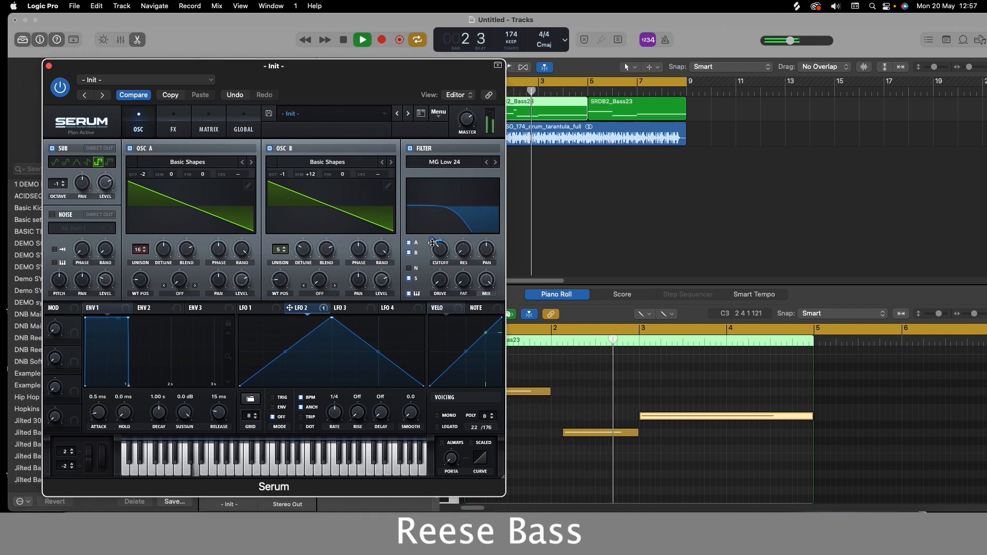
pyautogui.click(347, 39)
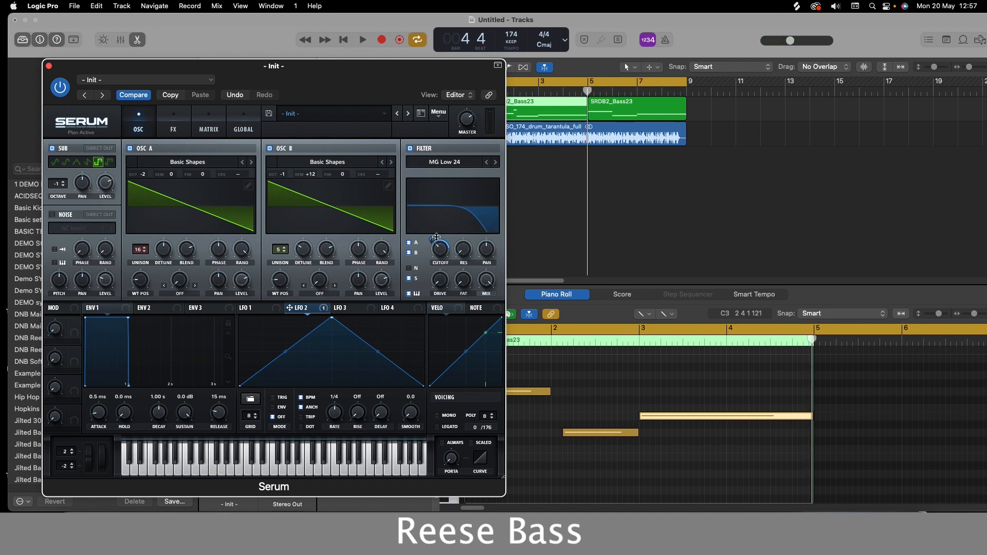
# Step: Audition the LFO-modulated filter cutoff against the drum loop and stop playback
pyautogui.press('space')
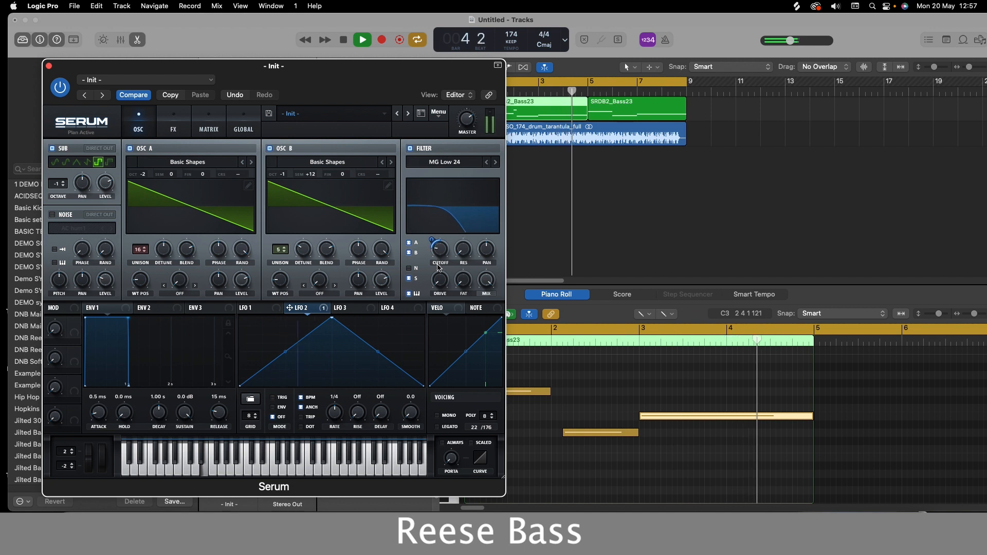
pyautogui.press('space')
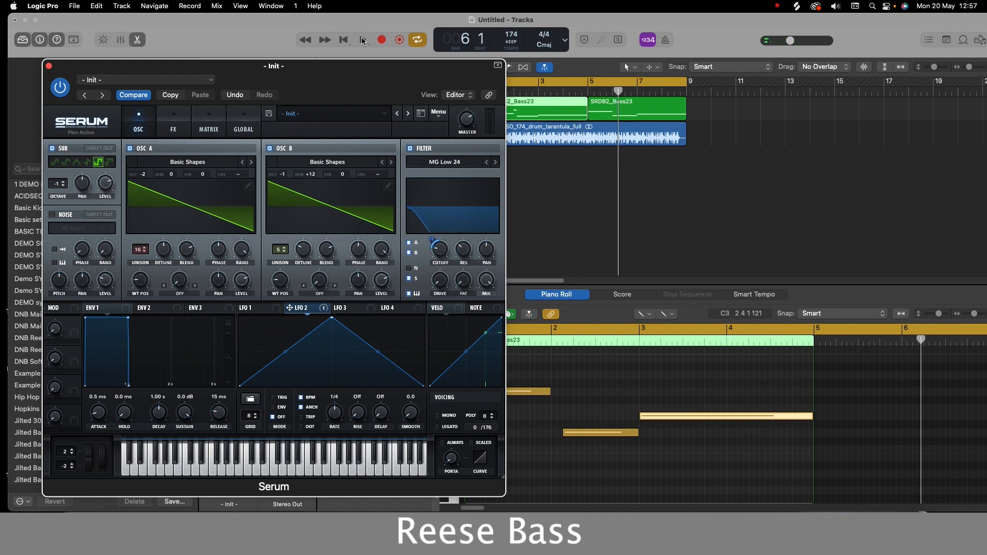
pyautogui.press('space')
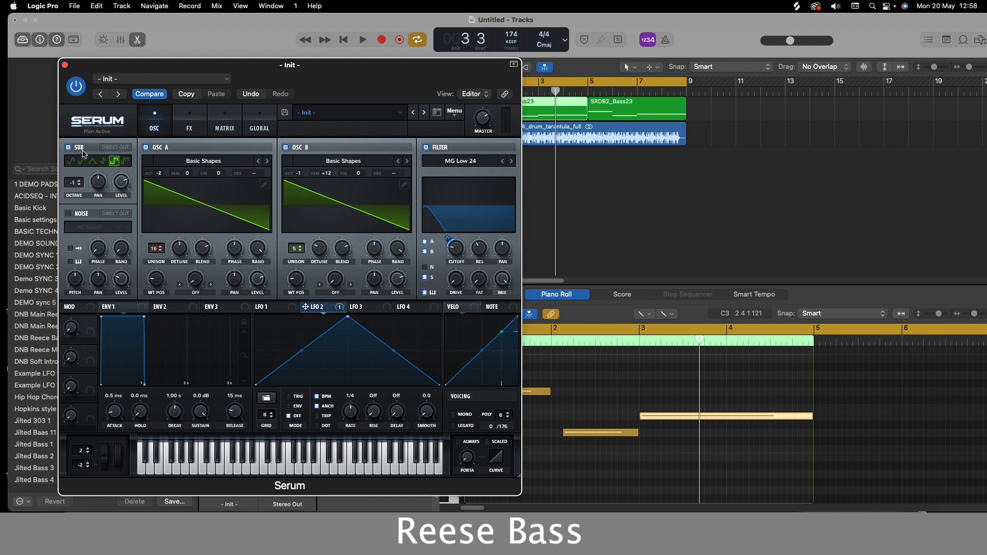
# Step: Open the effects rack containing the distortion, compressor and filter
pyautogui.click(186, 132)
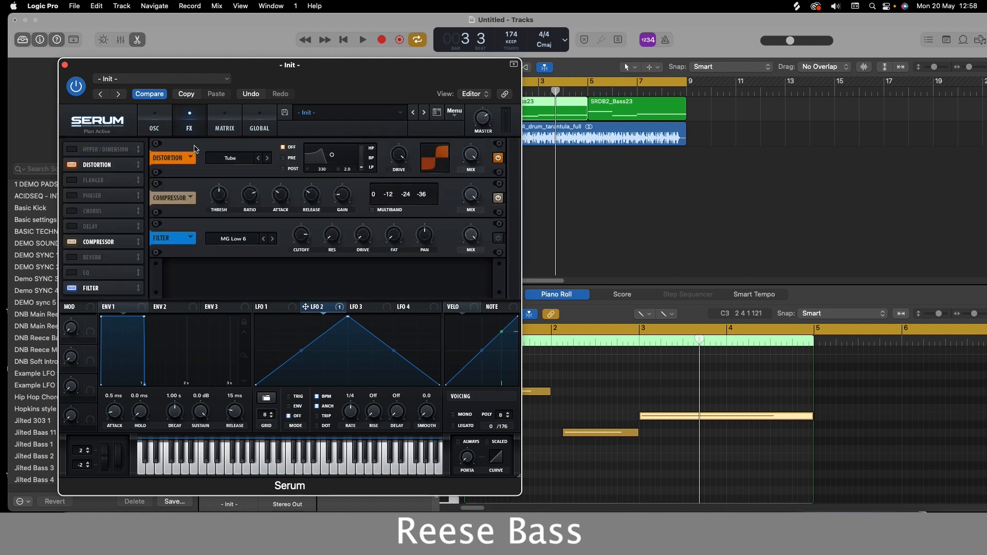